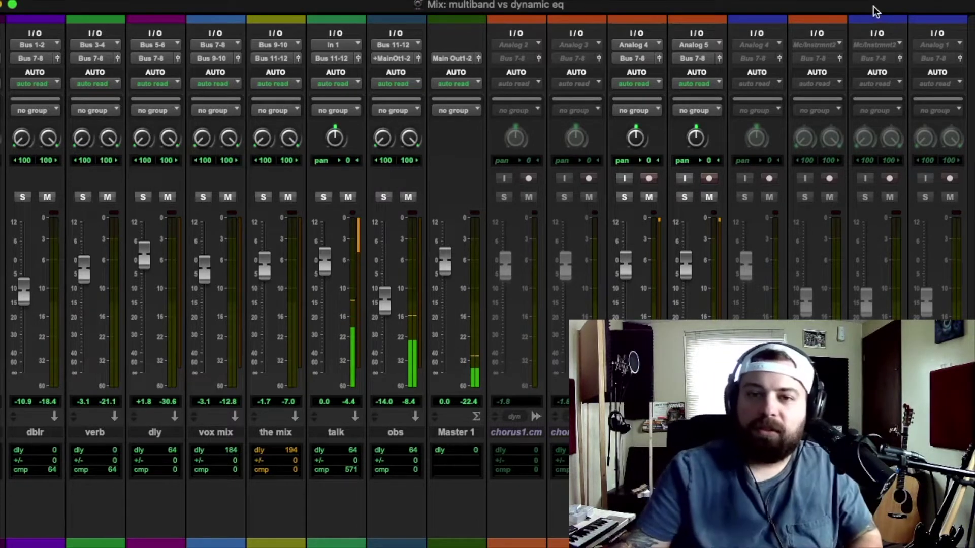
Step: Open the F6 dynamic EQ on the verse.cm vocal and move its window up-left
scroll(770, 129, "up", 8)
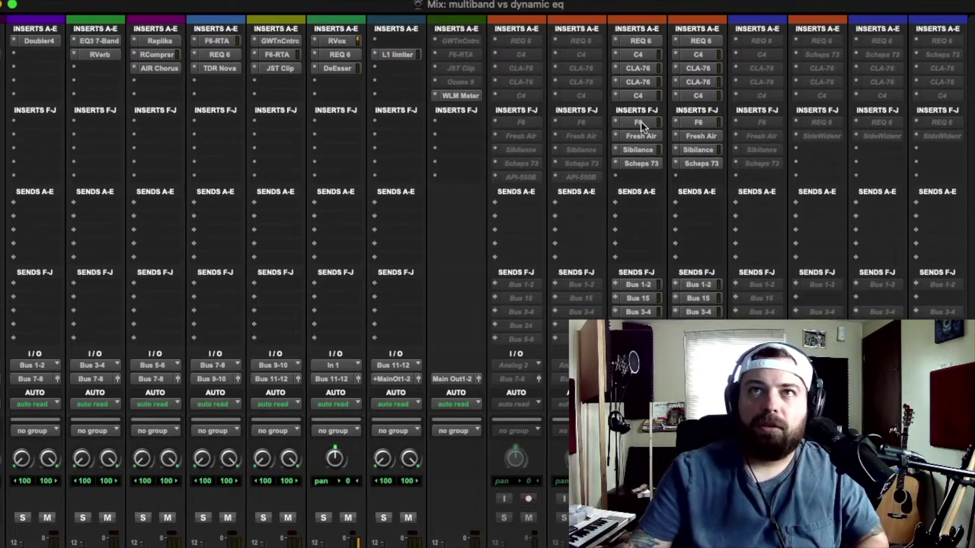
left_click(640, 122)
left_click_drag(339, 28, 330, 13)
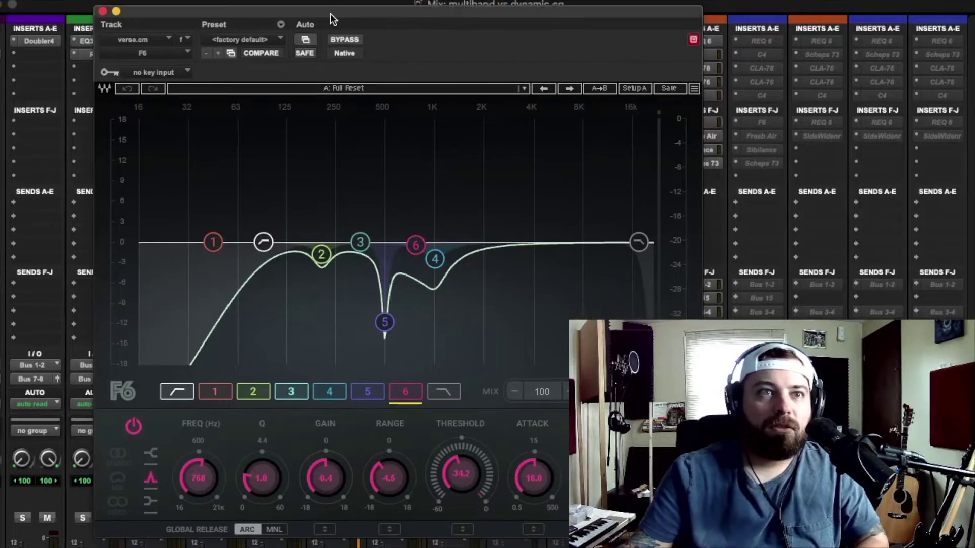
Step: Widen F6 band 6 to Q 1.6, then lower band 5's Q to widen its 500 Hz notch
left_click_drag(254, 471, 263, 500)
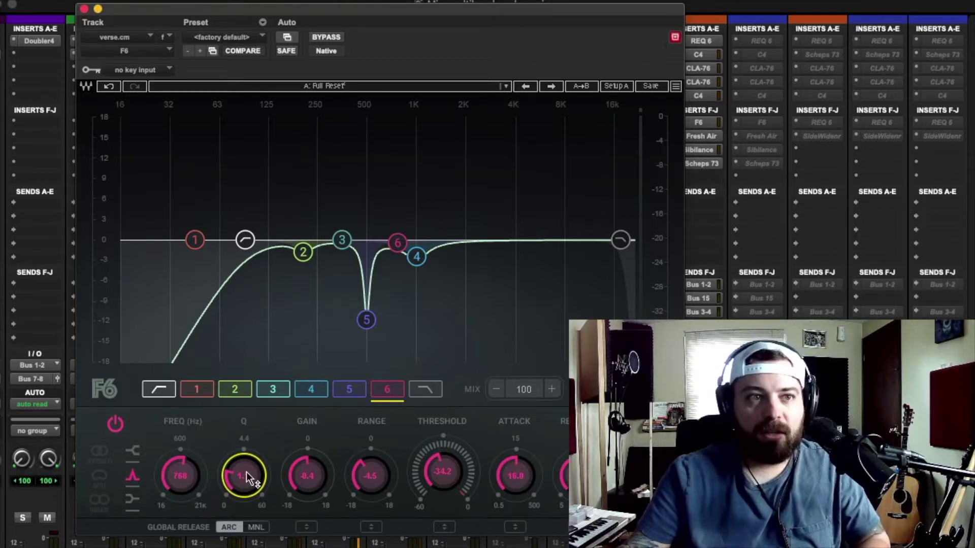
left_click_drag(244, 476, 244, 475)
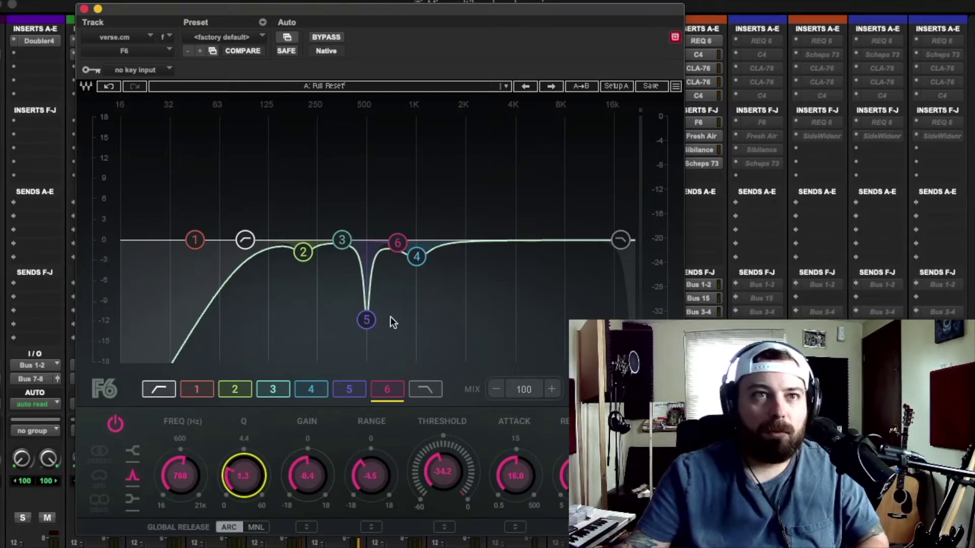
left_click(367, 320)
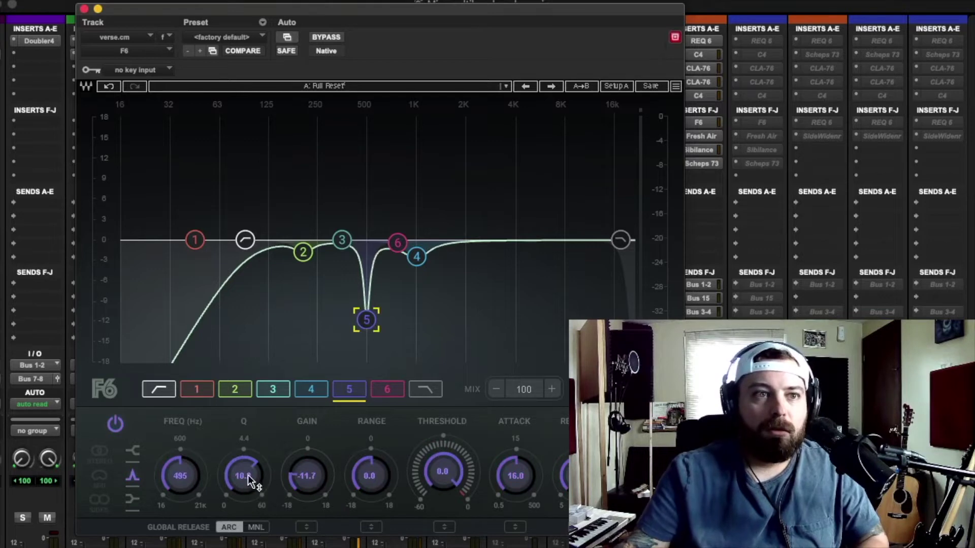
mouse_move(248, 474)
left_mouse_down()
mouse_move(248, 491)
mouse_move(248, 482)
left_mouse_up()
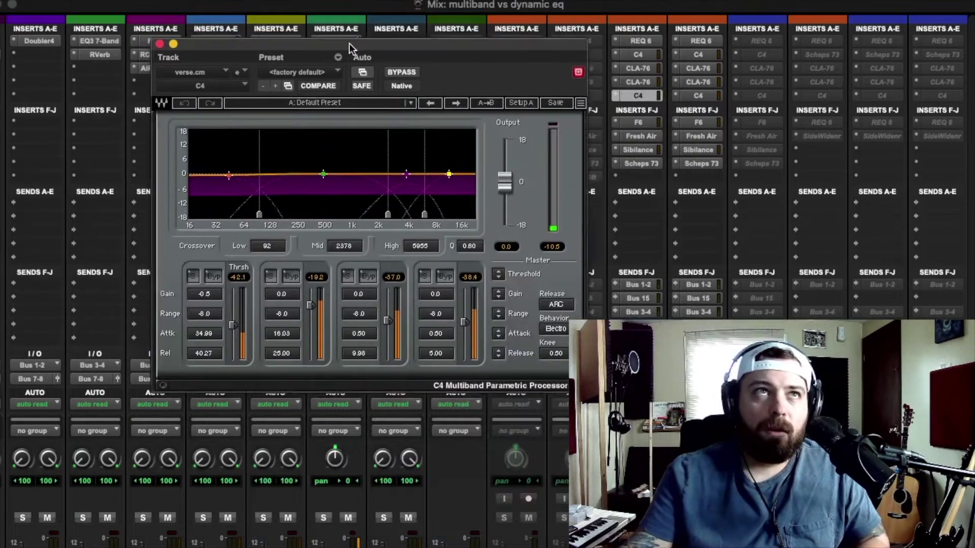
Step: Drag the C4 window right and down to uncover more insert columns
left_click_drag(349, 44, 401, 65)
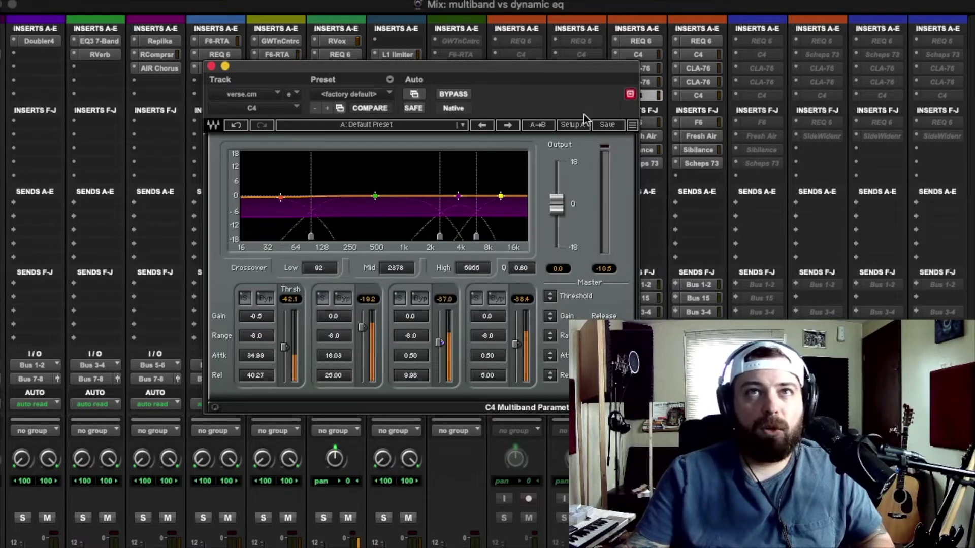
Step: Shift the C4 window up-left and solo its second band (92–2378 Hz)
left_click_drag(589, 74, 589, 80)
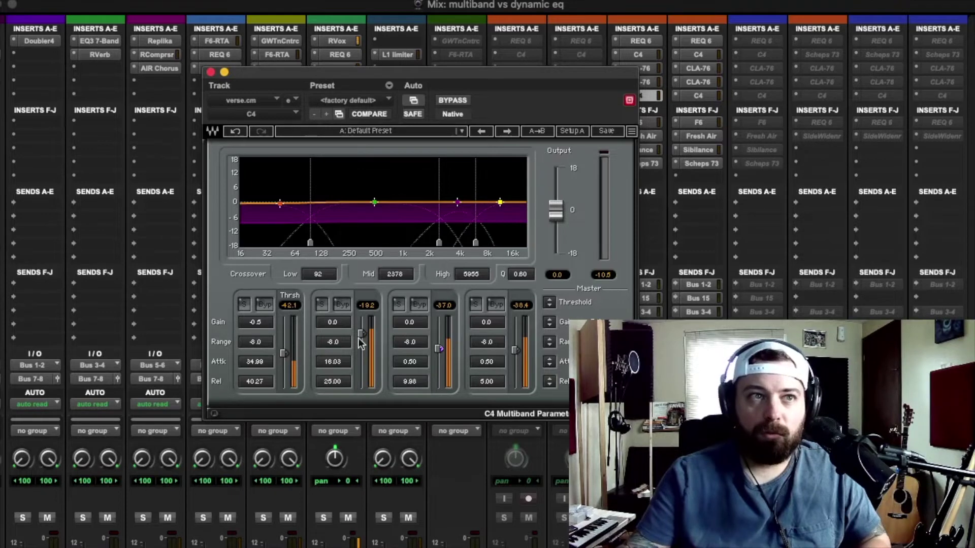
left_click(488, 324)
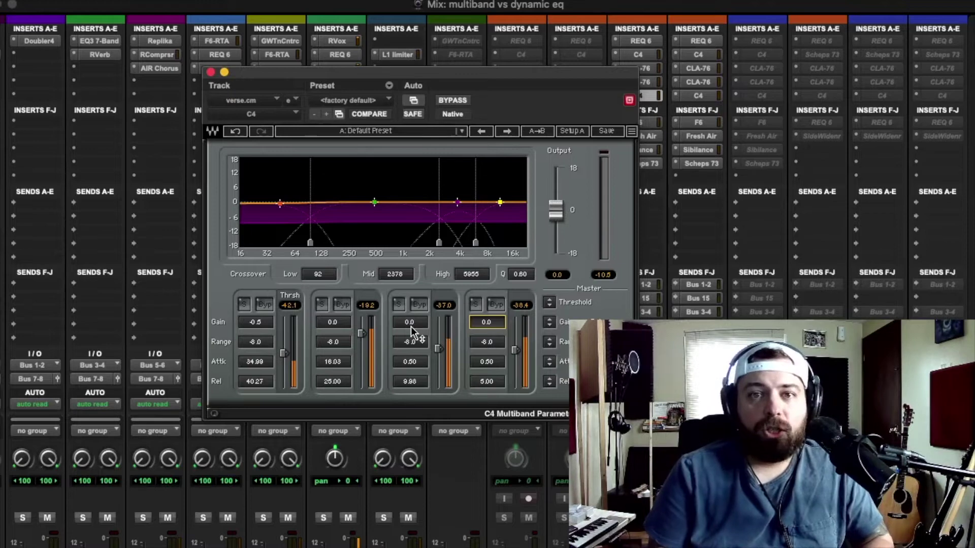
left_click_drag(609, 72, 531, 51)
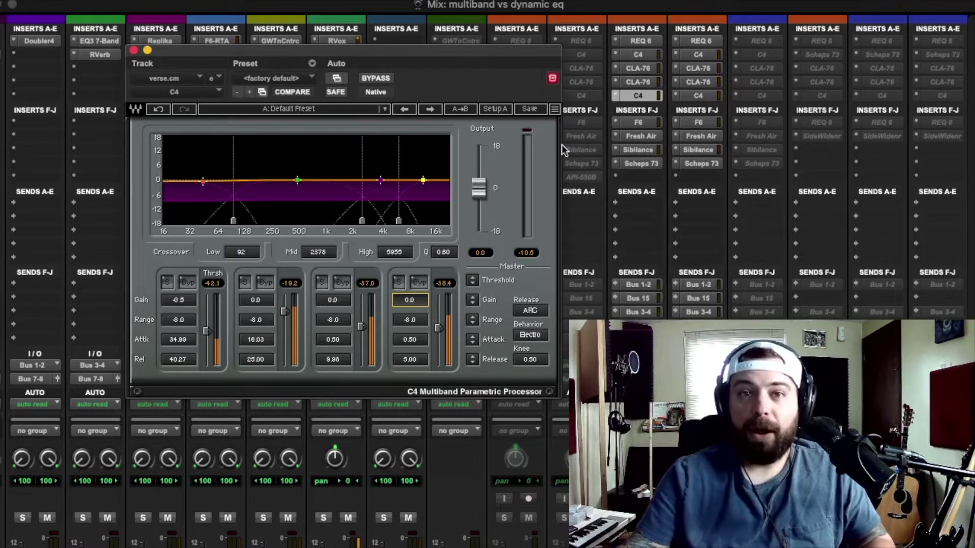
left_click(245, 282)
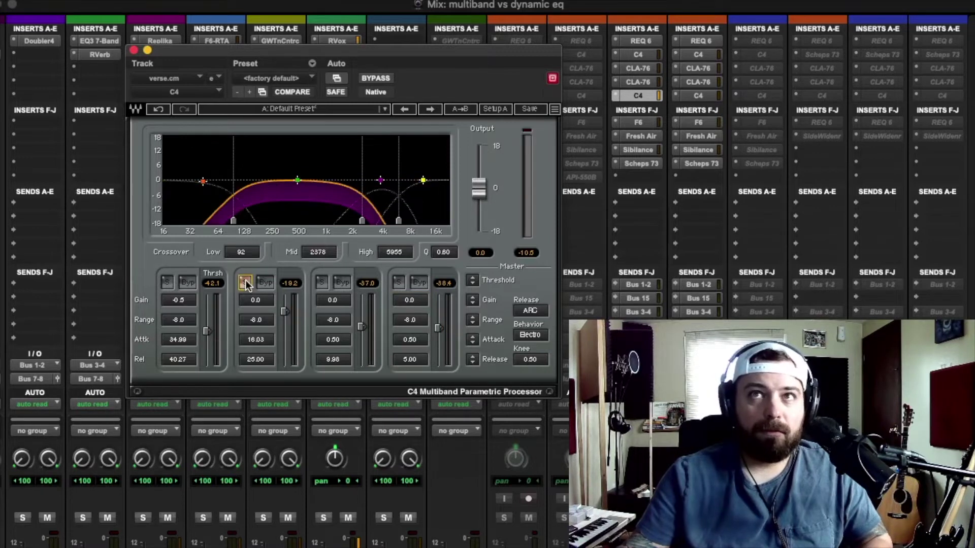
key("space")
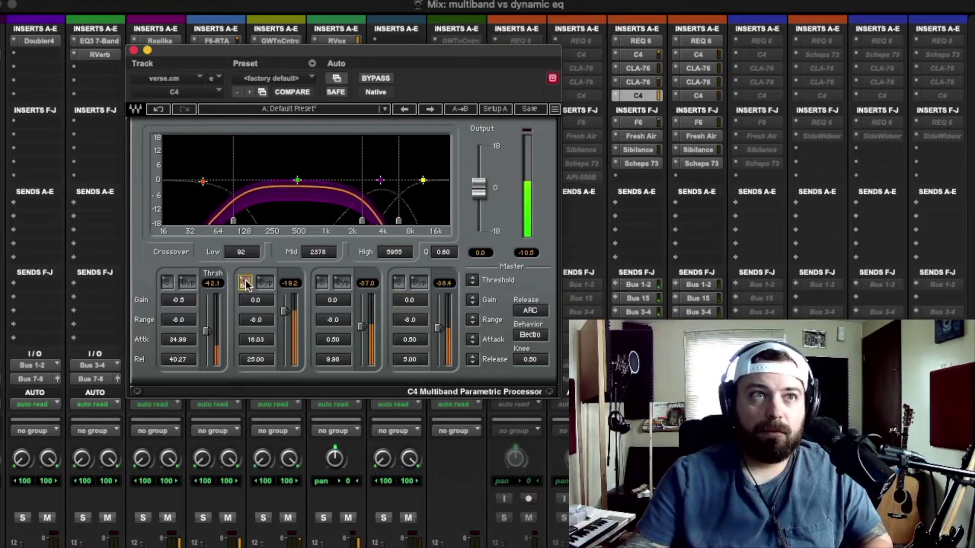
left_click(245, 282)
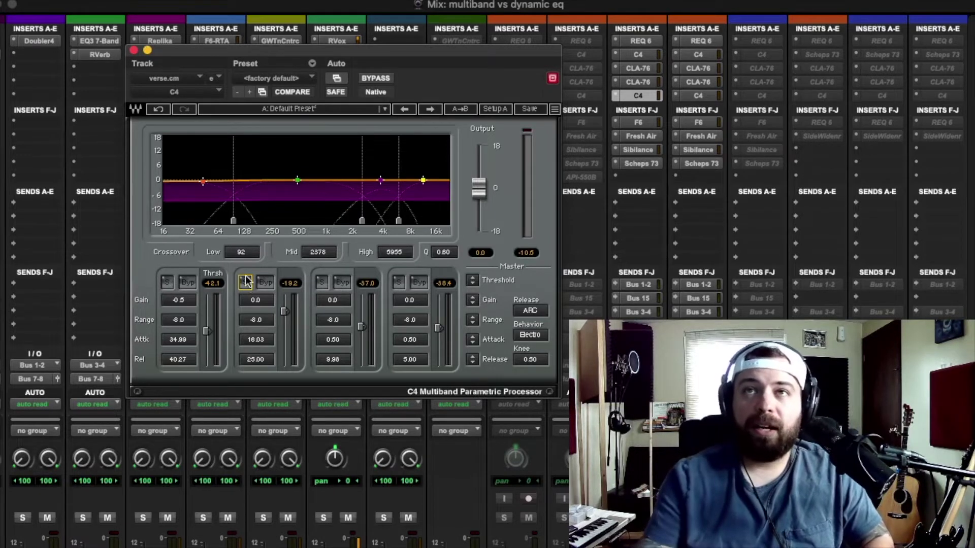
left_click(641, 122)
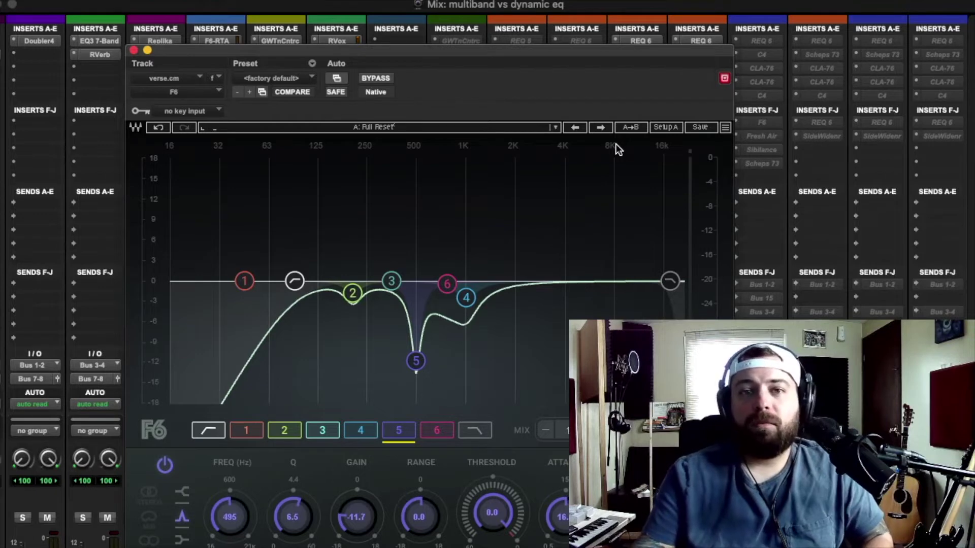
left_click_drag(713, 50, 595, 62)
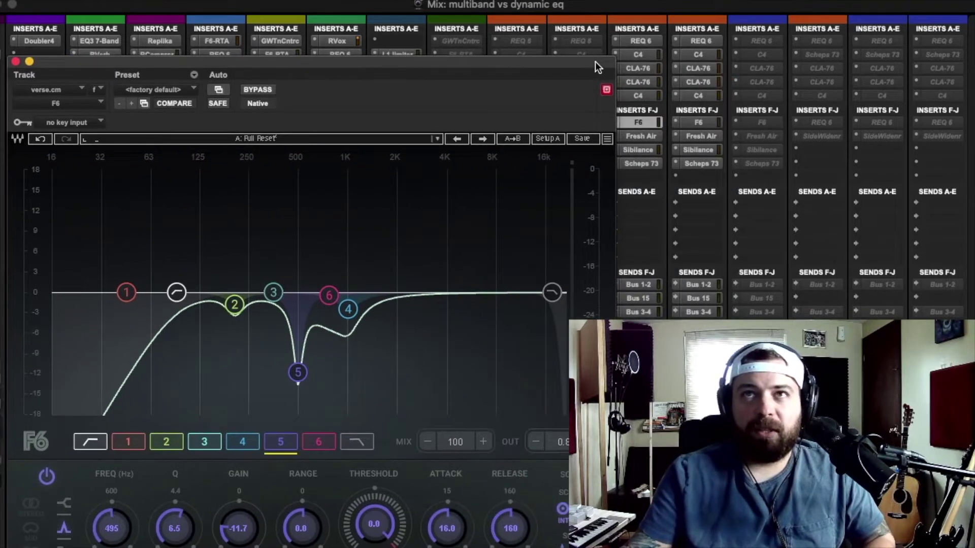
left_click(644, 96)
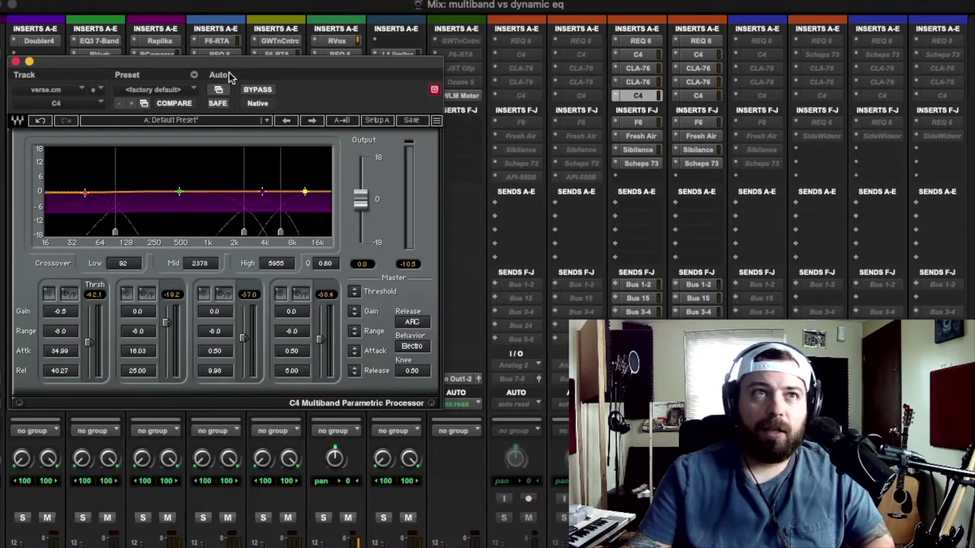
Step: Set the C4 top-band threshold to -38.3 and start playback to hear it
left_click_drag(251, 62, 542, 65)
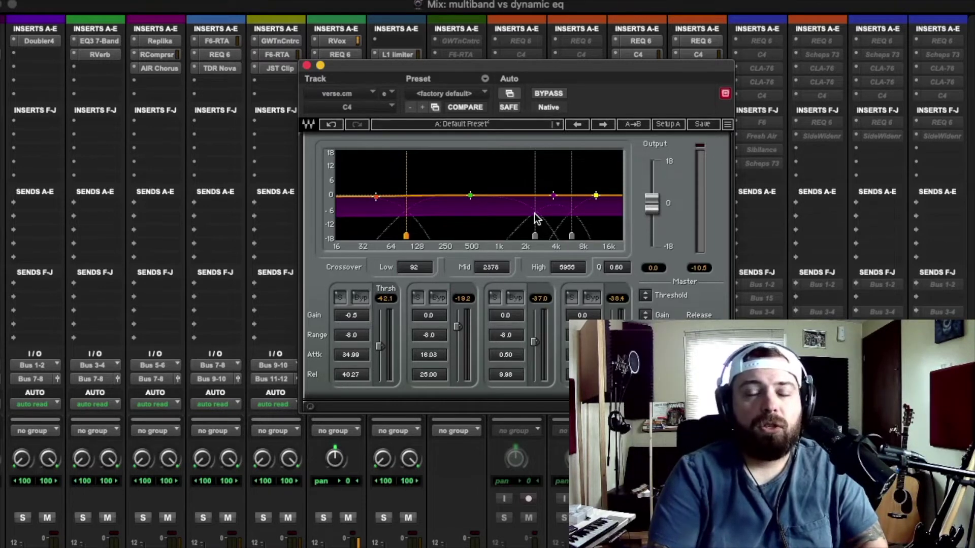
left_click_drag(533, 65, 396, 64)
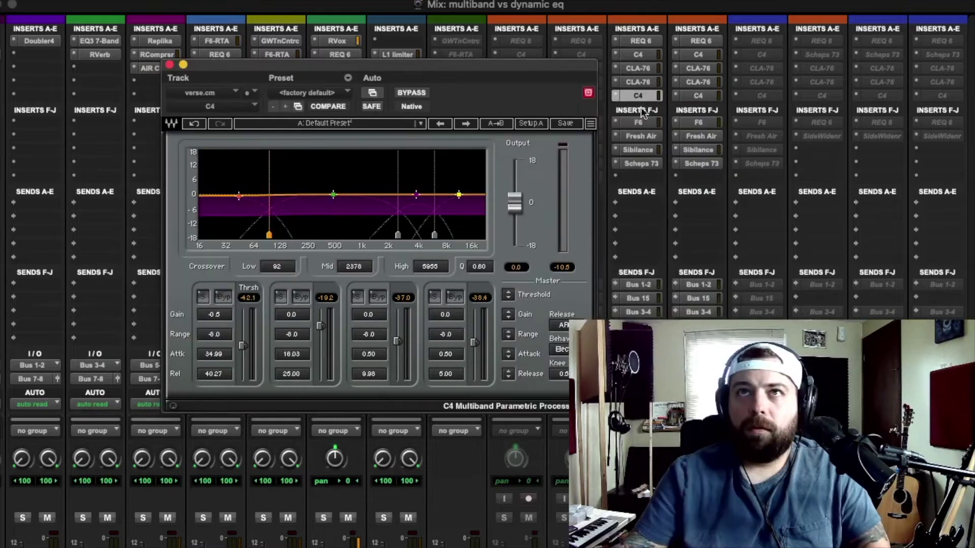
left_click_drag(476, 343, 480, 343)
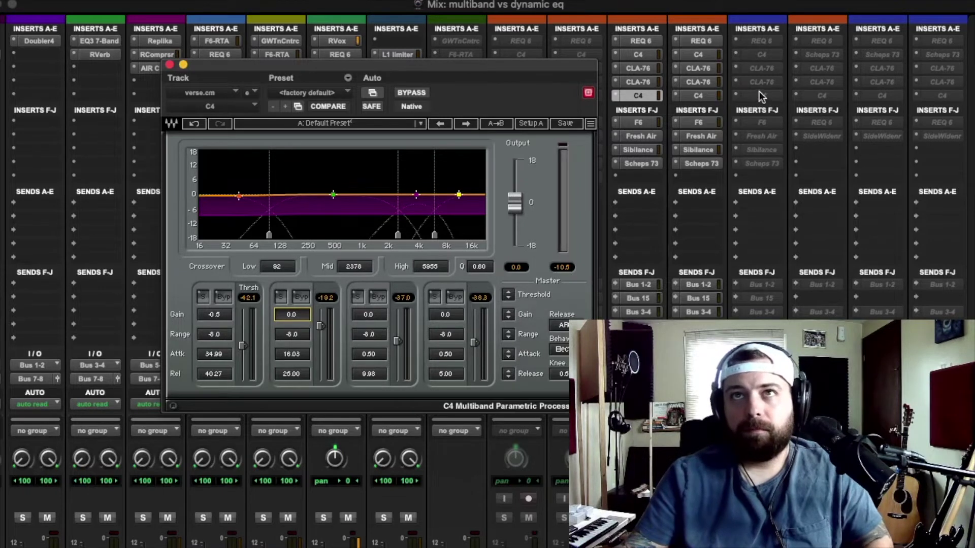
key("space")
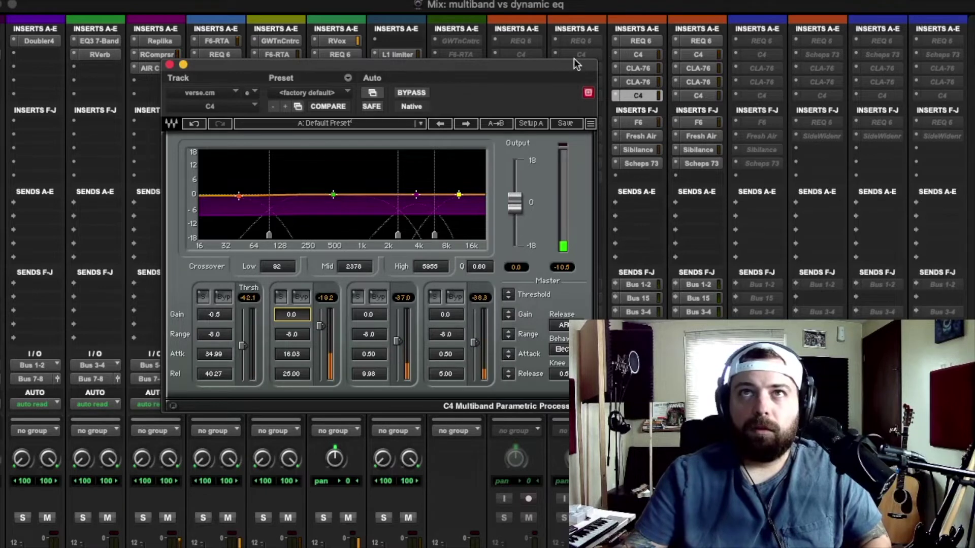
Step: Raise all four C4 band thresholds to 0.0
left_click_drag(573, 61, 464, 32)
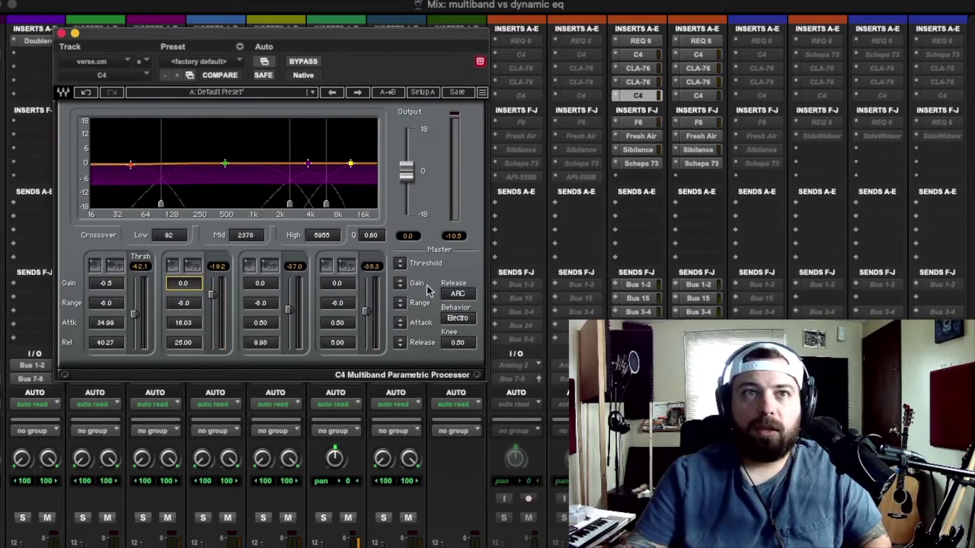
left_click(372, 315)
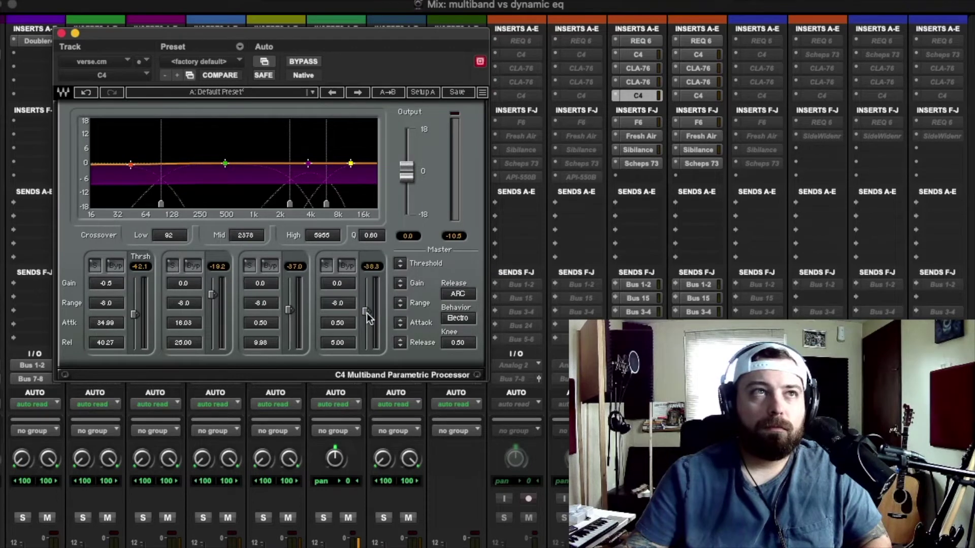
left_click_drag(368, 314, 366, 278)
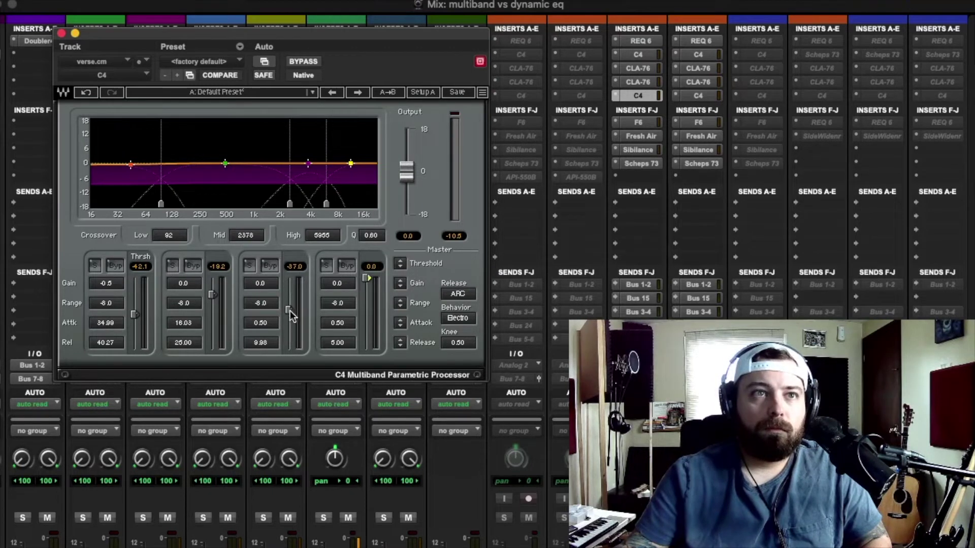
left_click_drag(291, 311, 289, 278)
left_click_drag(212, 295, 213, 278)
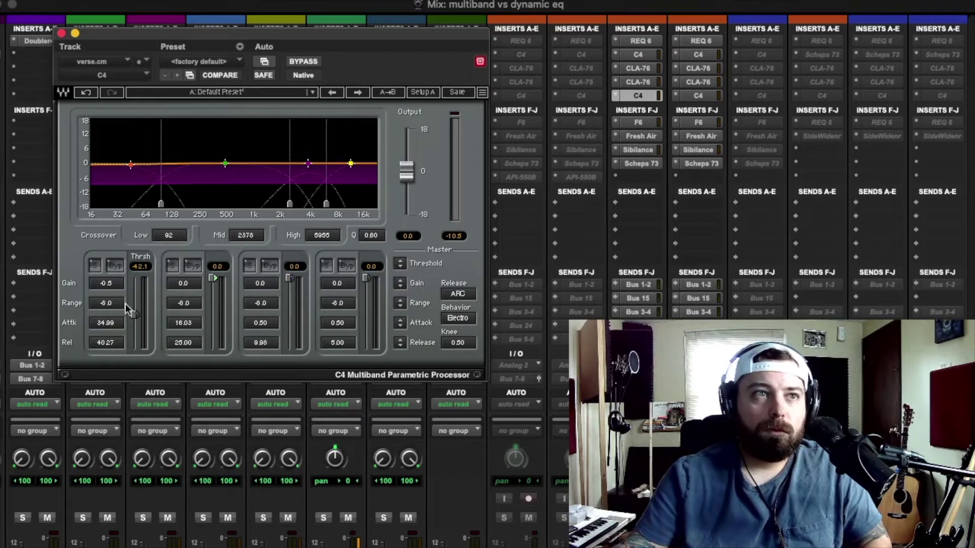
left_click_drag(136, 314, 135, 278)
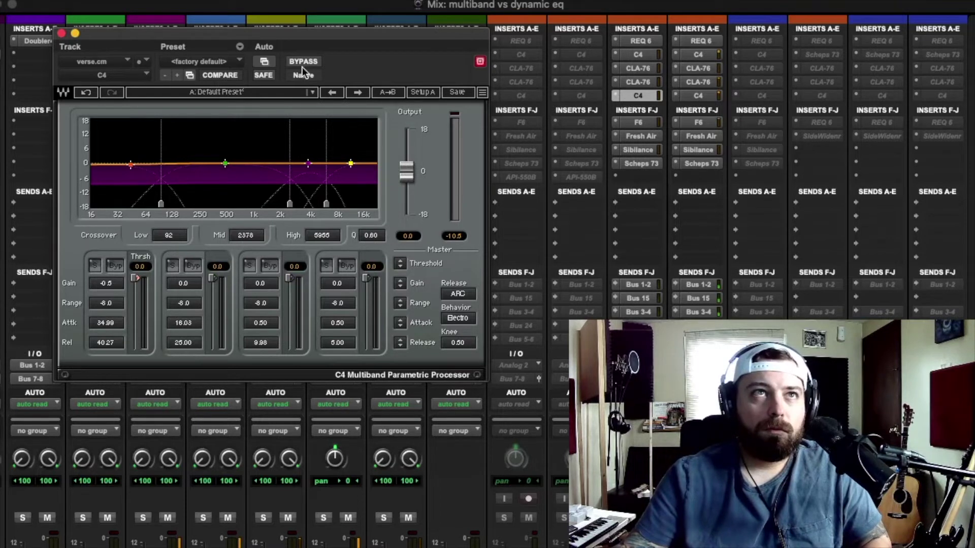
Step: Play the vocal and A/B the C4 by toggling its bypass twice
key("space")
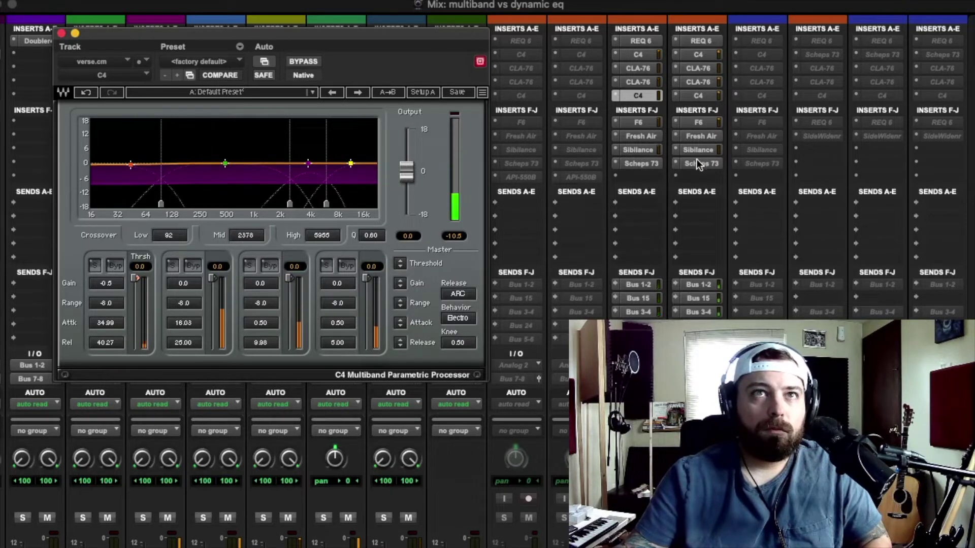
left_click(307, 60)
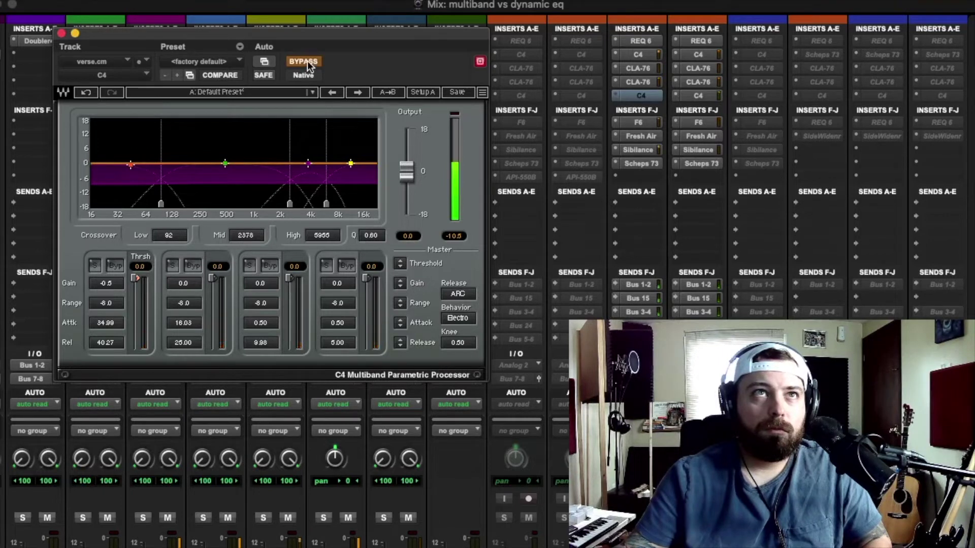
left_click(307, 61)
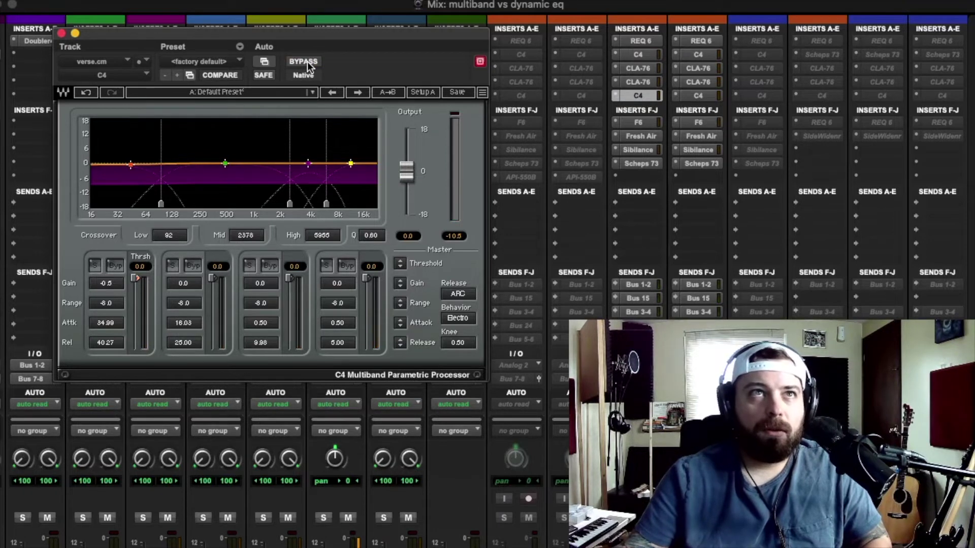
left_click(307, 62)
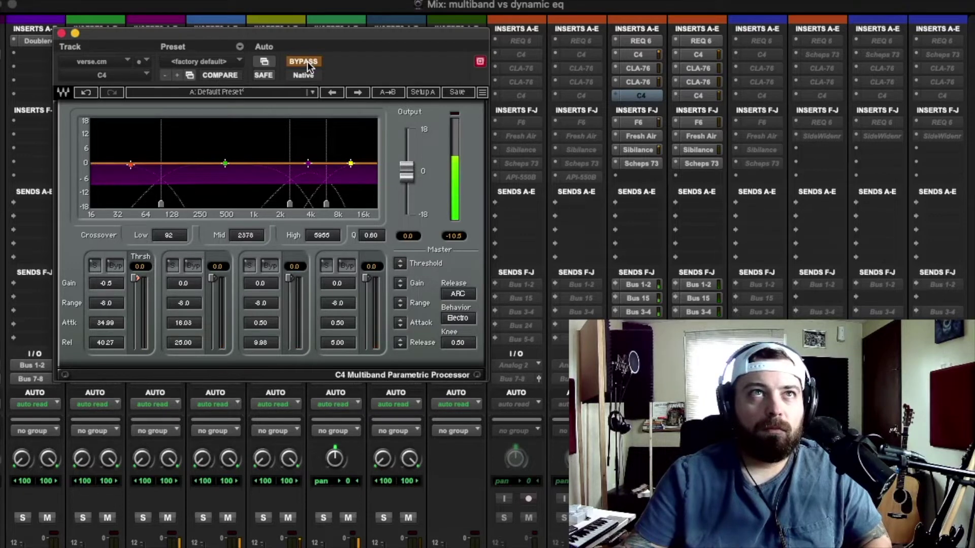
left_click(307, 62)
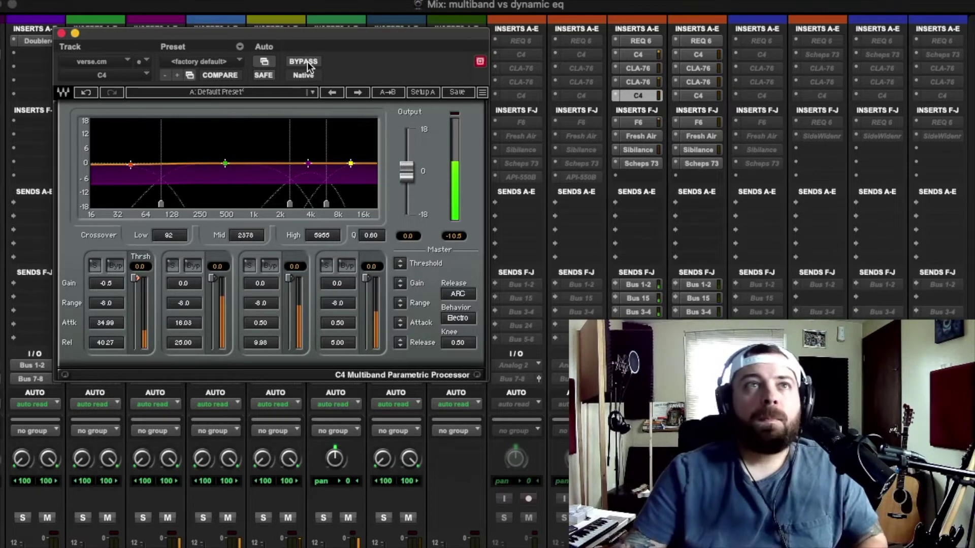
Step: Undo the C4 thresholds back to -42.1, -19.2, -37.0 and -38.3
left_click(89, 91)
left_click(90, 91)
left_click(89, 91)
left_click(89, 91)
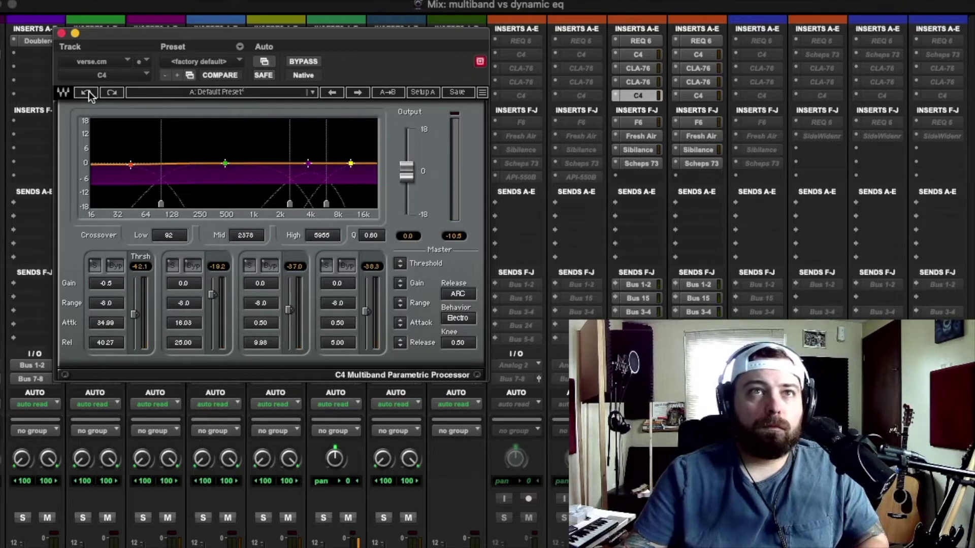
Step: In the vocal's F6, set band 2's range and gain to 0.0
left_click(638, 124)
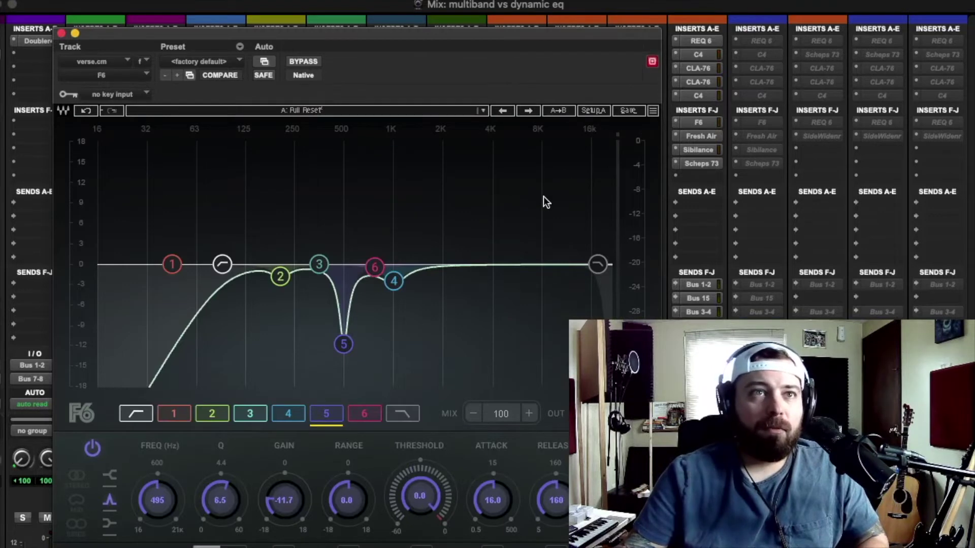
left_click(357, 502)
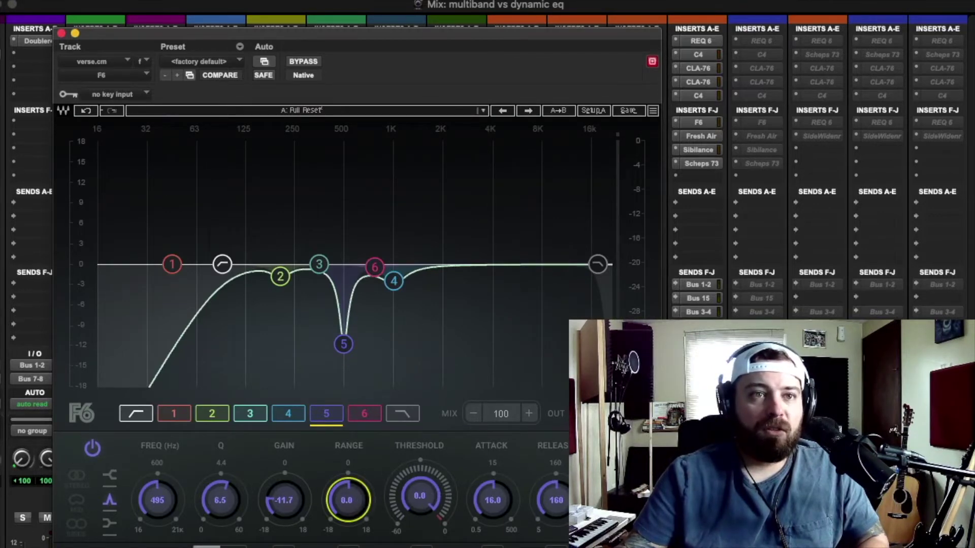
left_click(280, 277)
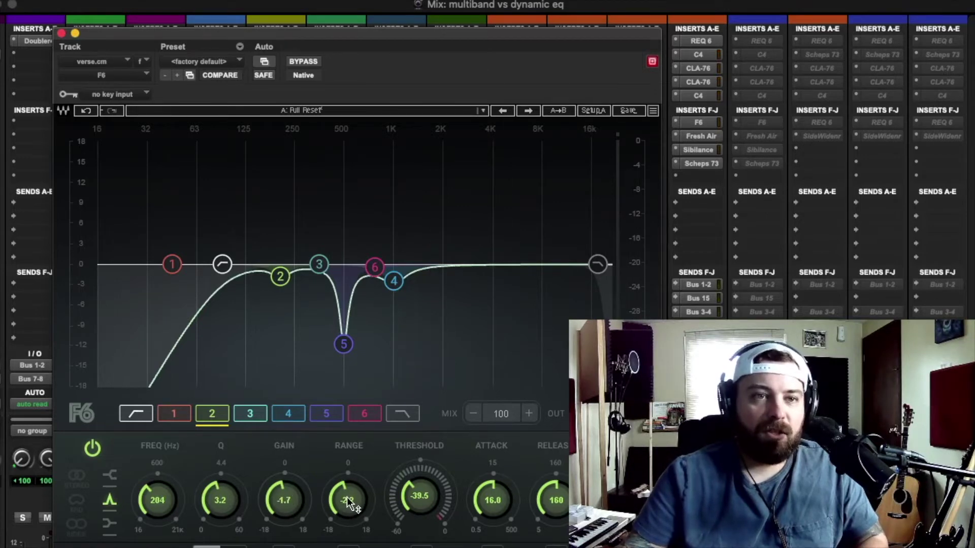
left_click_drag(347, 502, 345, 509)
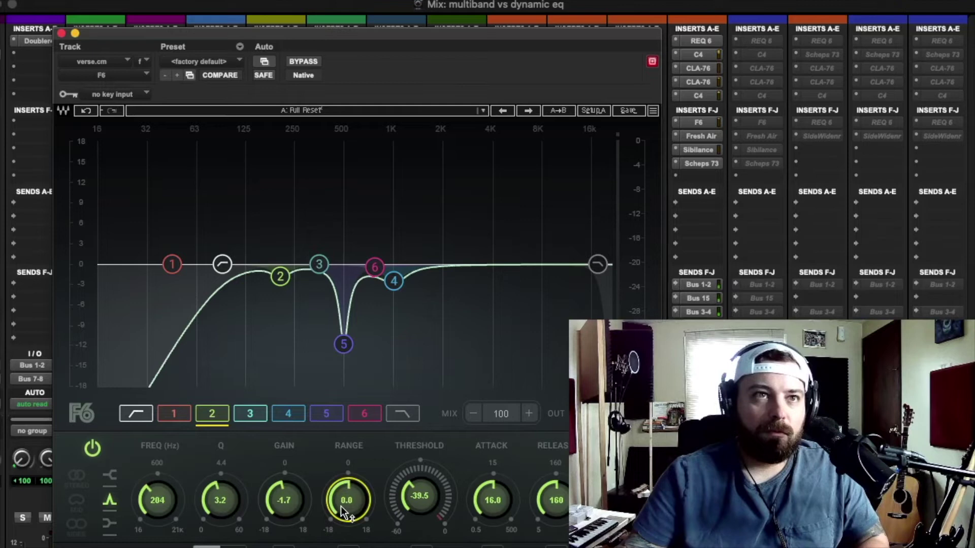
left_click(287, 495, "alt")
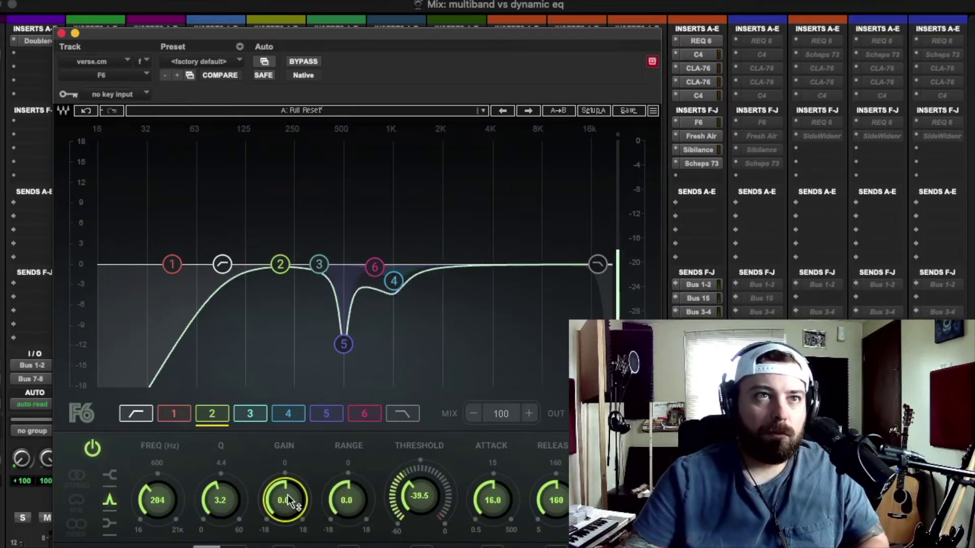
left_click(288, 414)
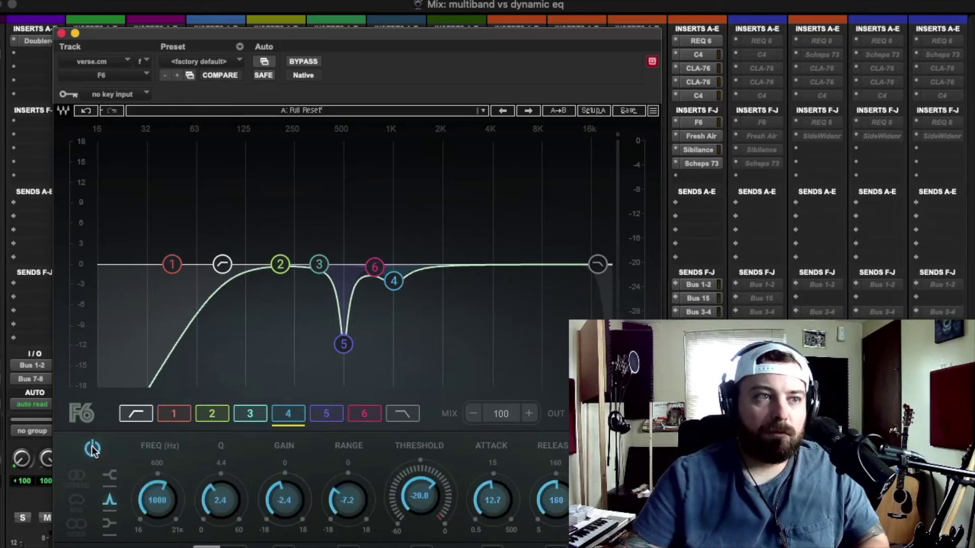
Step: Turn off F6 bands 4, 5 and 6, returning to band 2
left_click(93, 449)
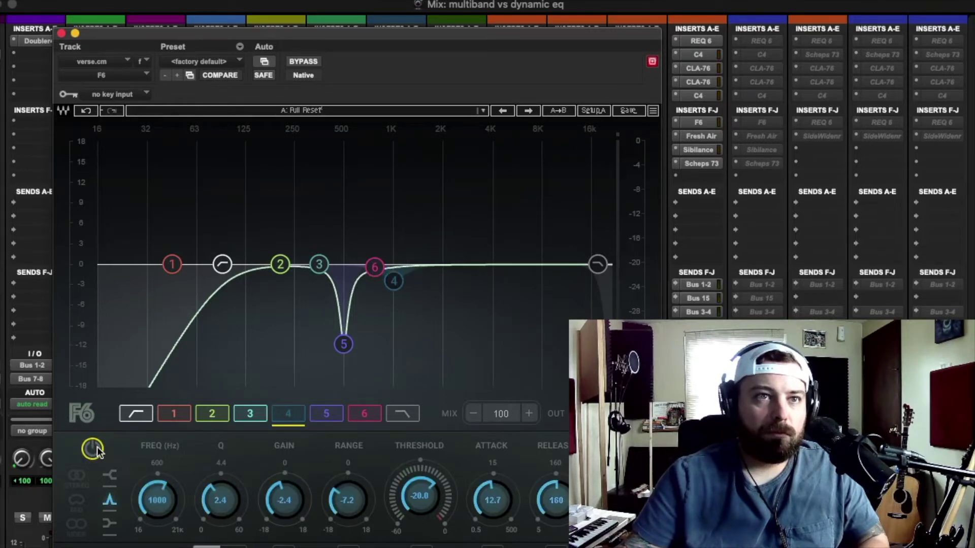
left_click(325, 413)
left_click(93, 449)
left_click(364, 414)
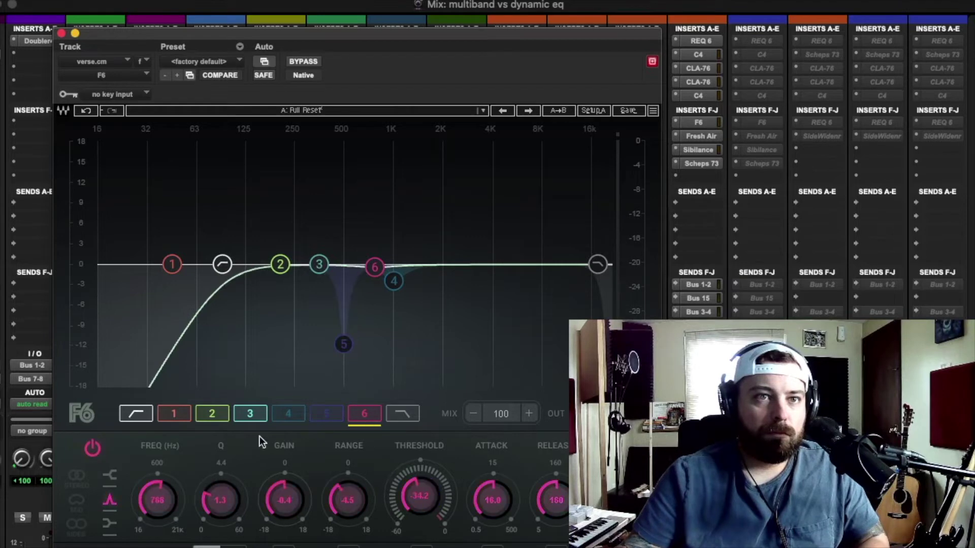
left_click(93, 449)
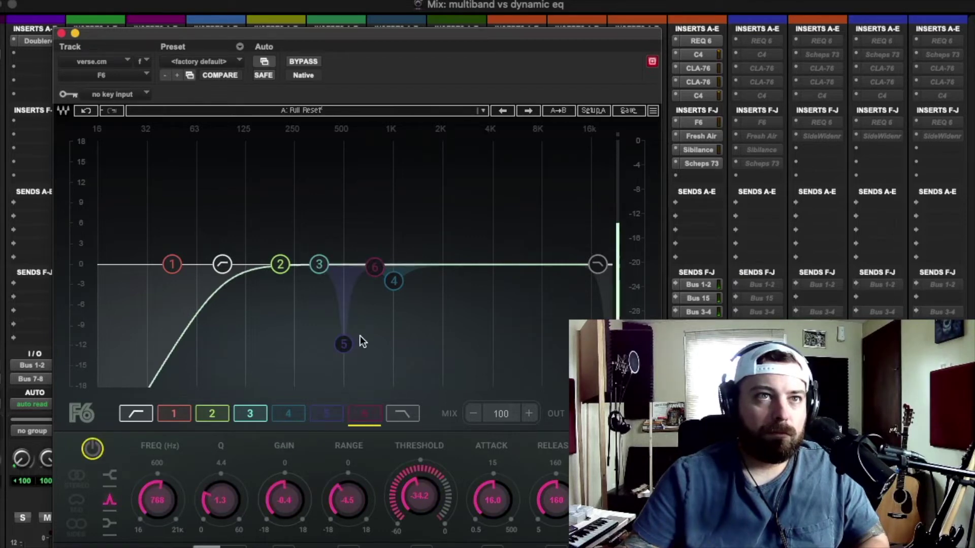
left_click(279, 265)
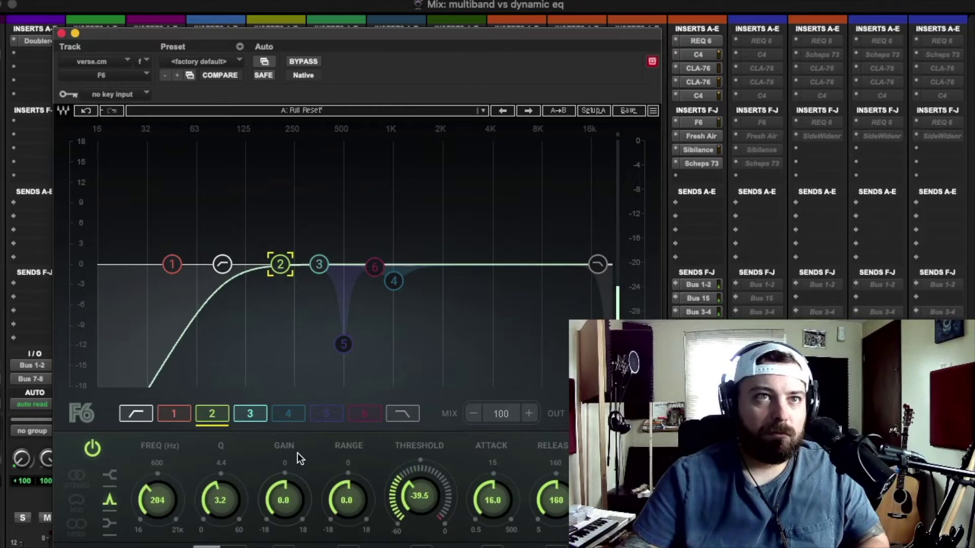
Step: Re-enable F6 bands 5 and 6, then give band 2 -1.8 dB gain and -2.5 range
left_click(288, 415)
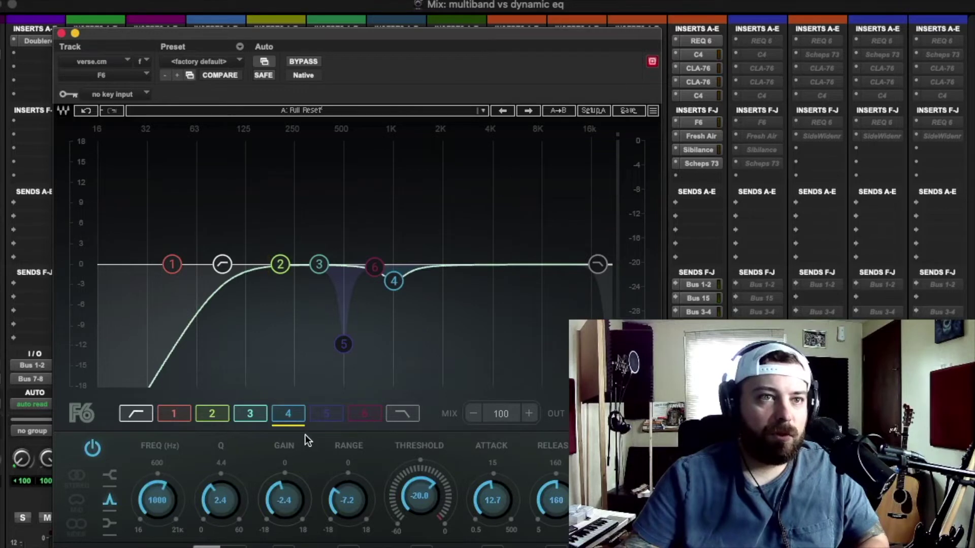
left_click(325, 414)
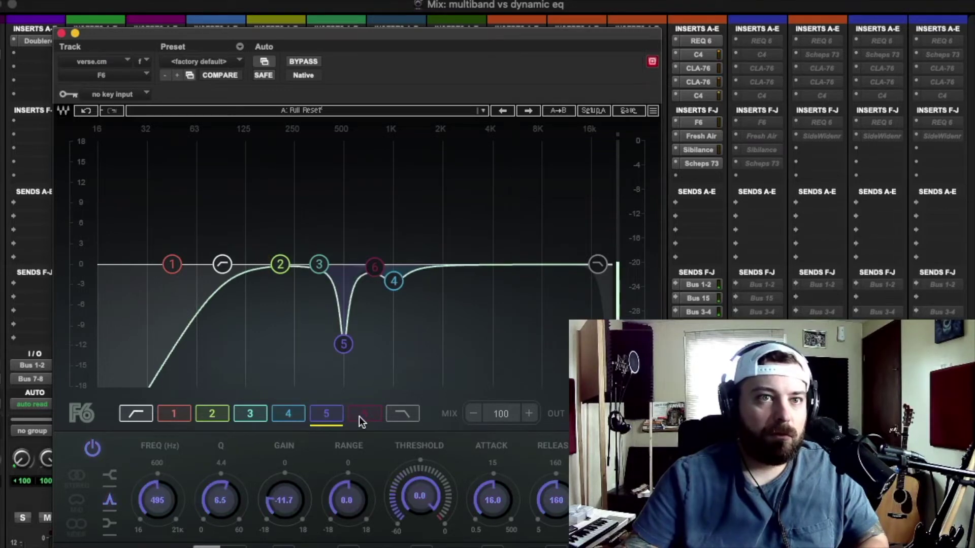
left_click(359, 416)
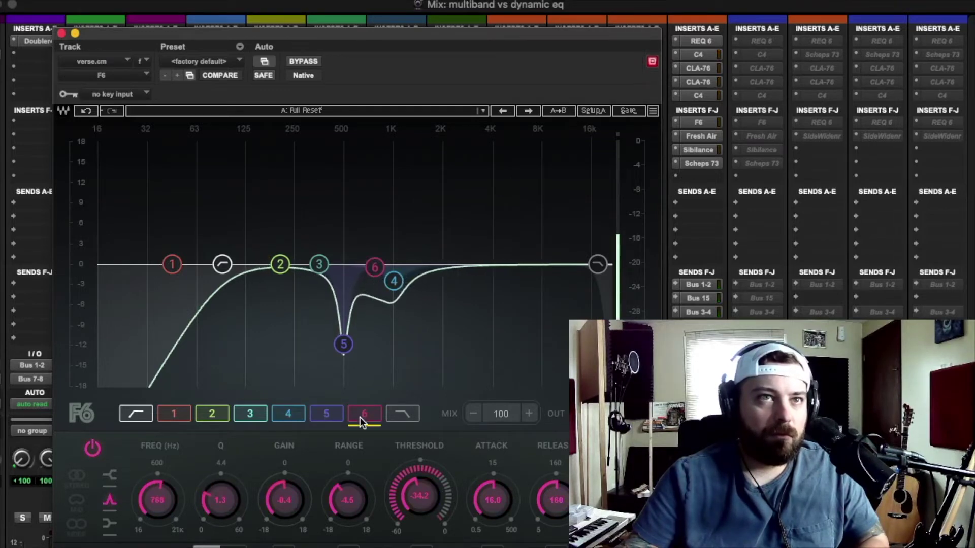
left_click(212, 414)
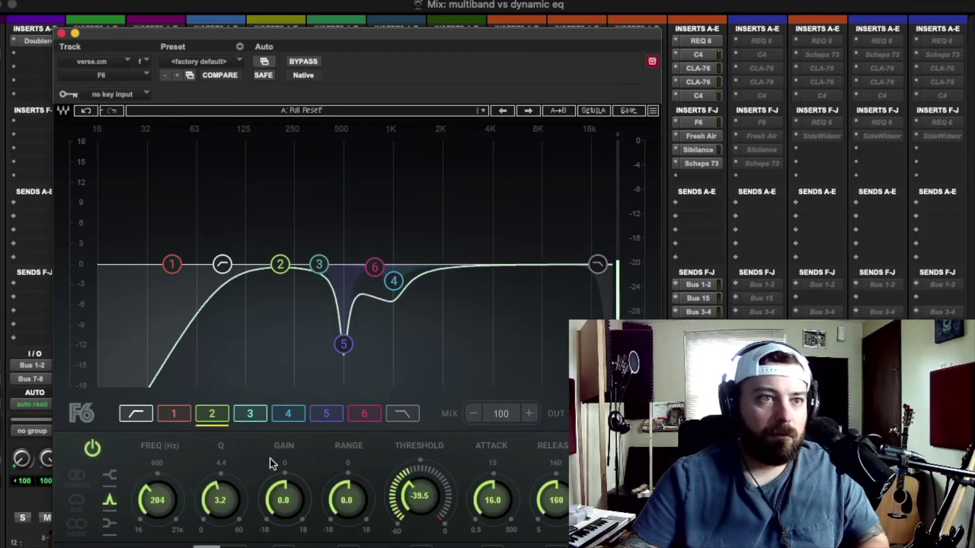
left_click_drag(283, 500, 284, 511)
mouse_move(347, 500)
left_mouse_down()
mouse_move(347, 510)
mouse_move(358, 486)
left_mouse_up()
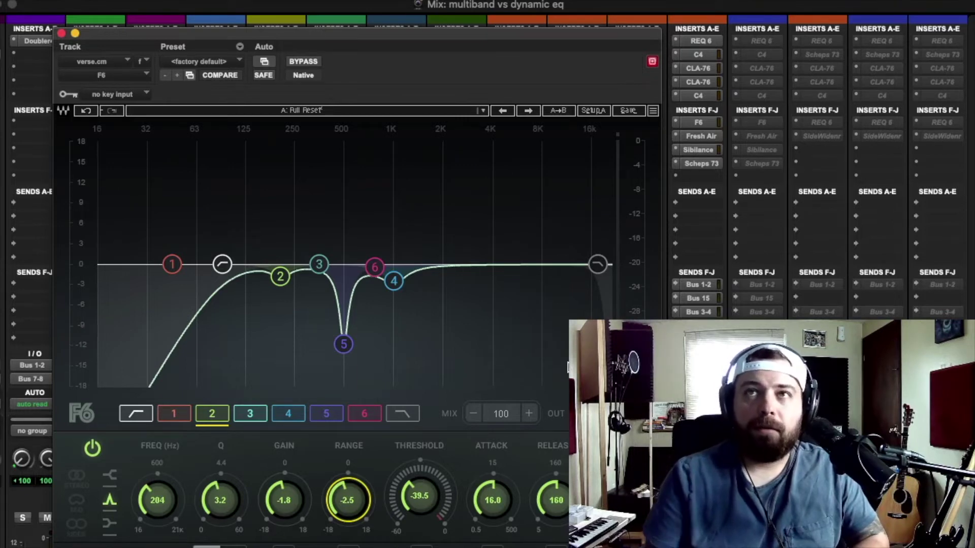
left_click(62, 34)
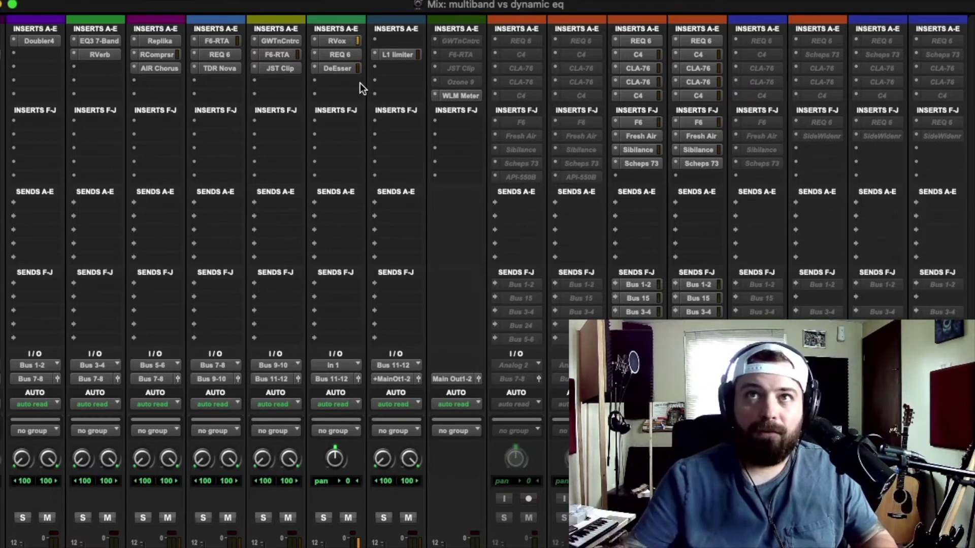
left_click(640, 122)
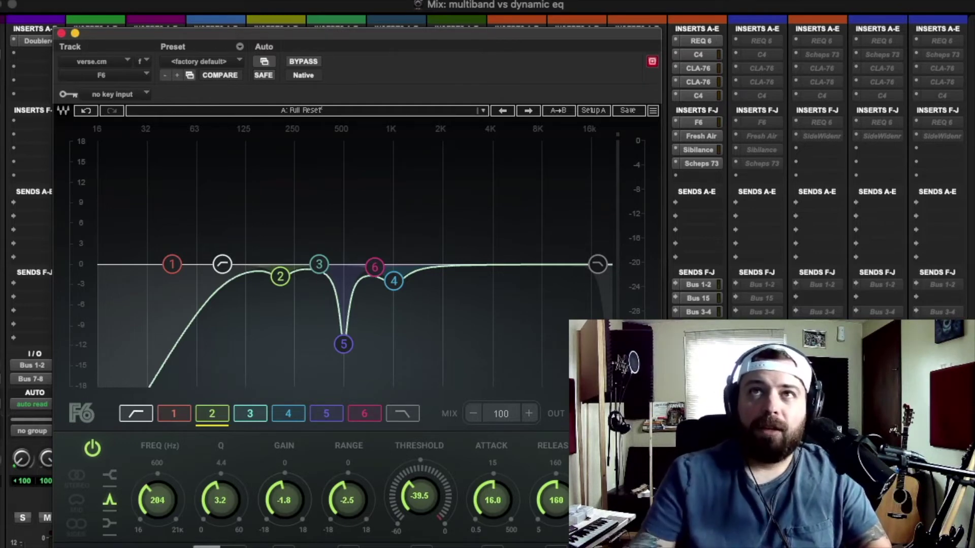
left_click_drag(651, 35, 526, 35)
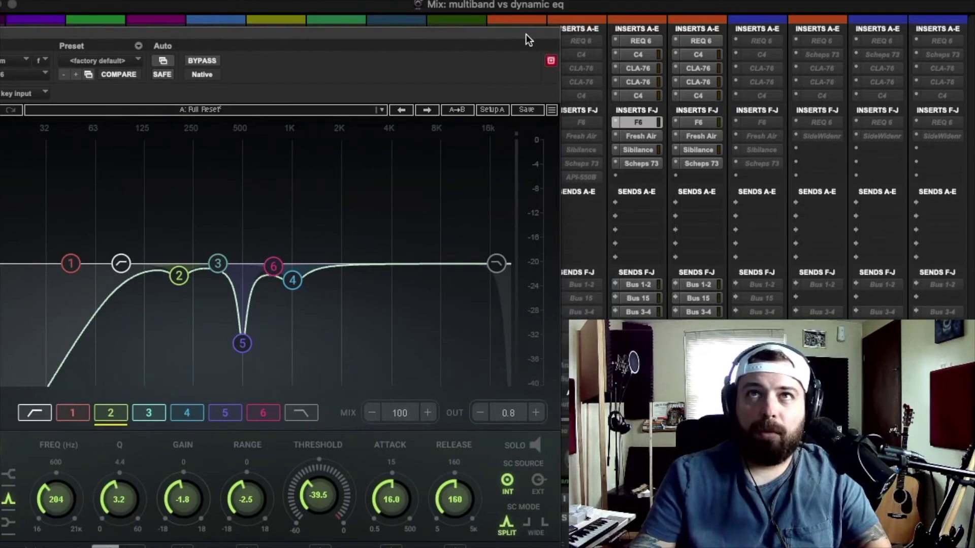
Step: Check the vocal's REQ 6, then the Scheps 73 high, low and mid bands, and close it
left_click(642, 39)
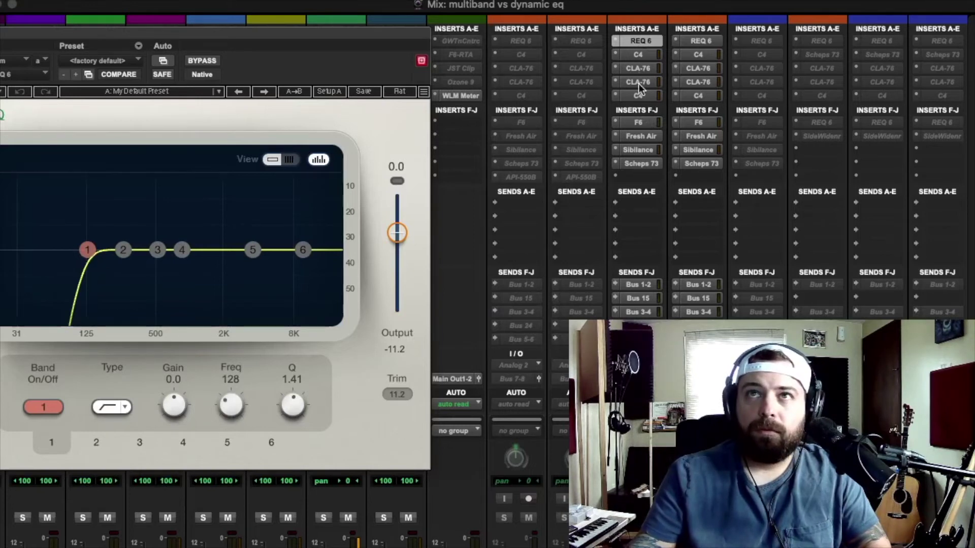
left_click(644, 163)
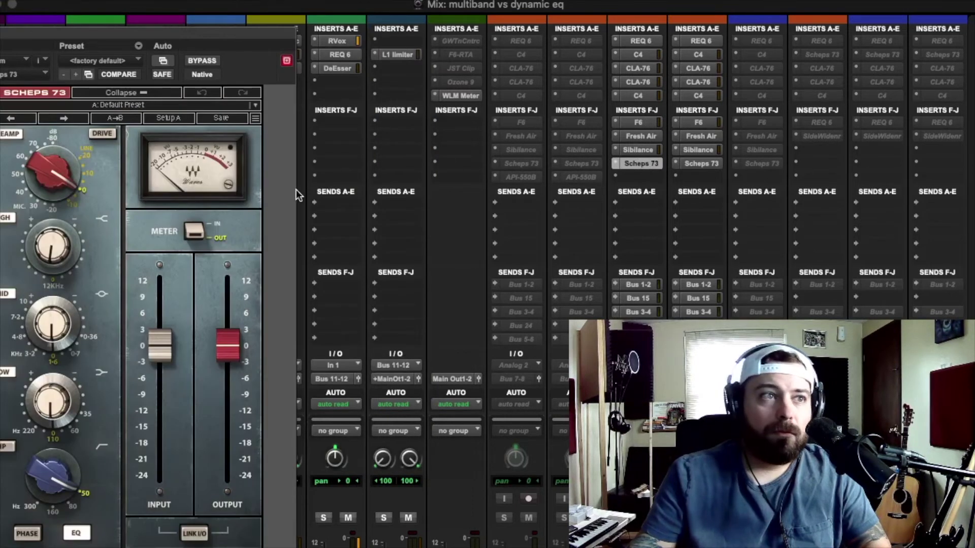
left_click(52, 247)
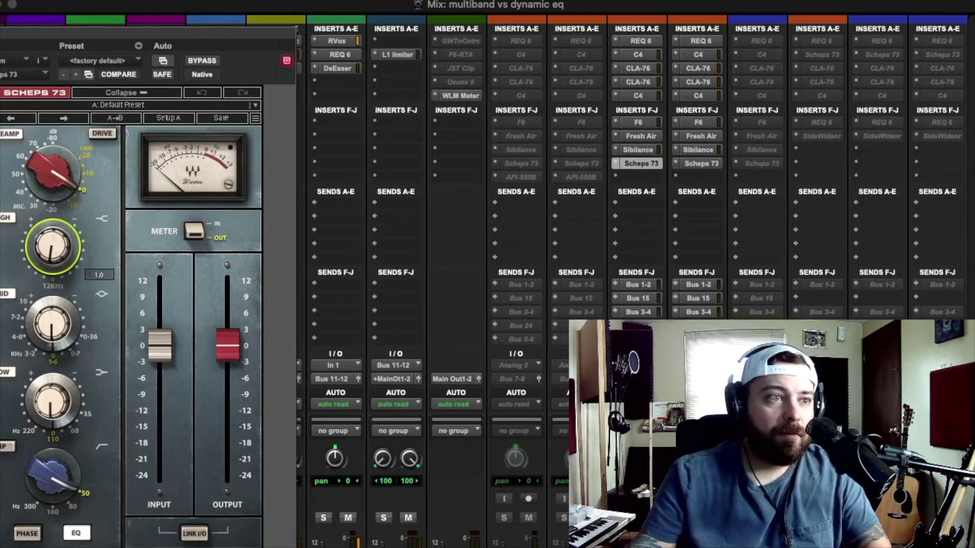
left_click(53, 401)
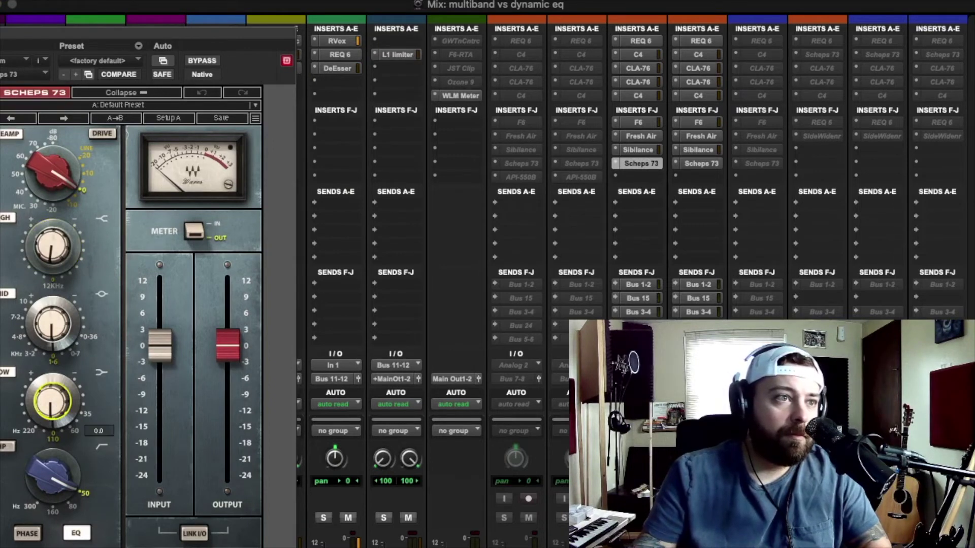
left_click(53, 324)
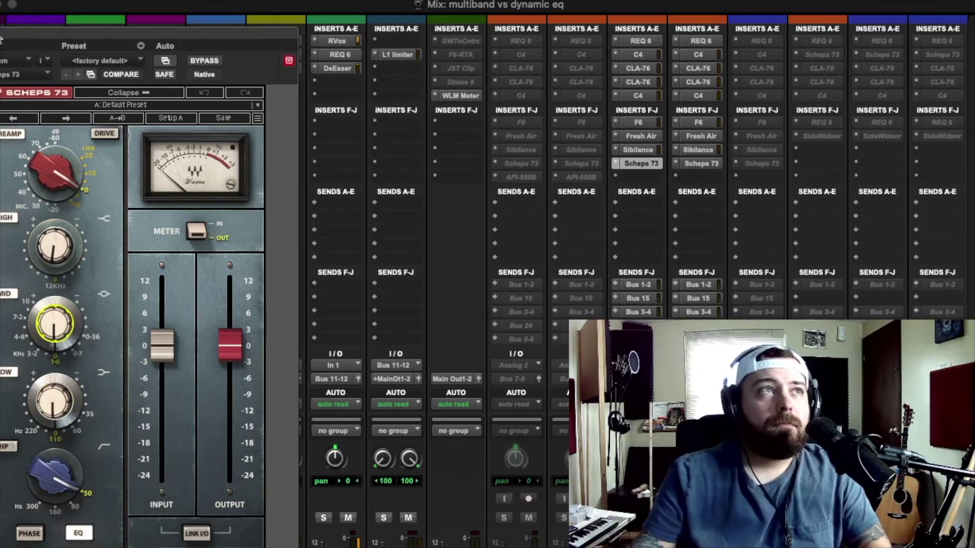
left_click_drag(2, 32, 45, 33)
left_click(4, 32)
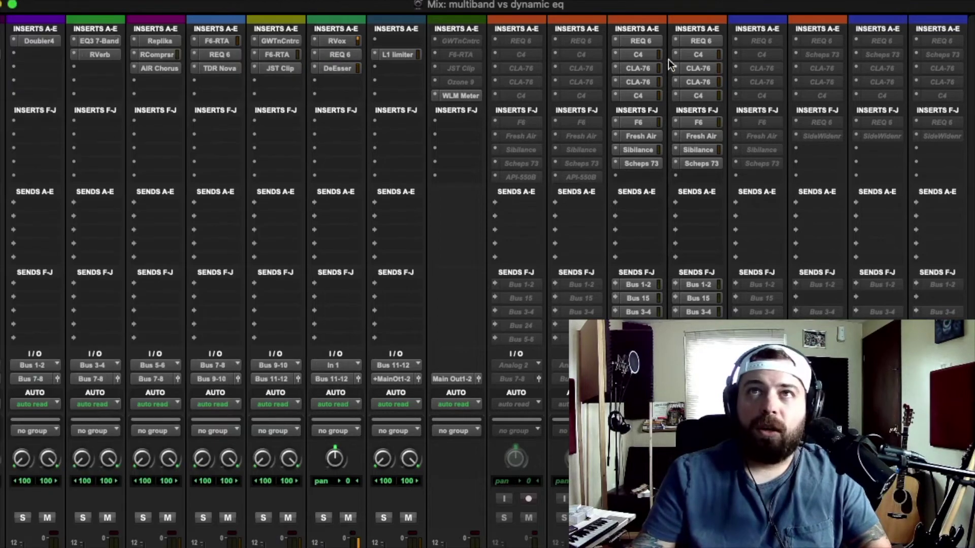
left_click(636, 54)
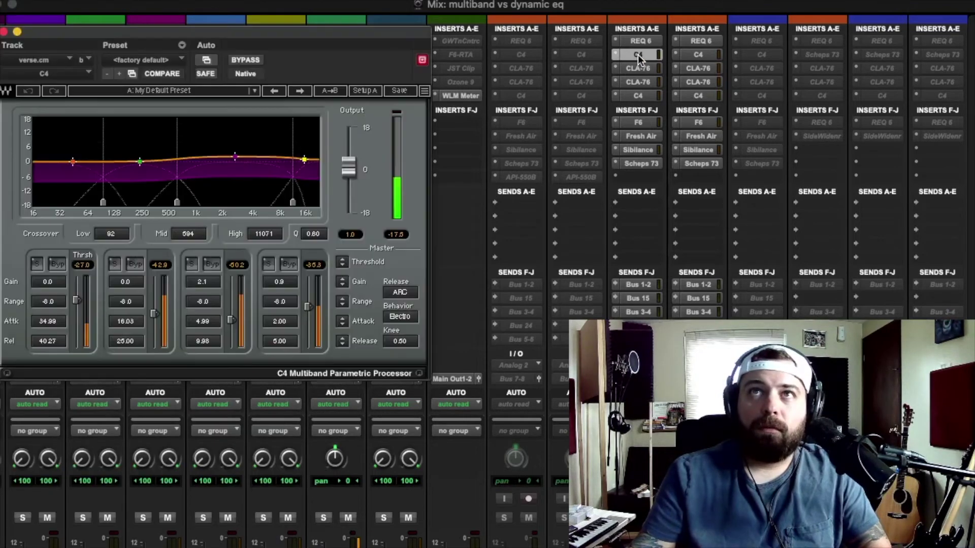
left_click(4, 32)
left_click(647, 82)
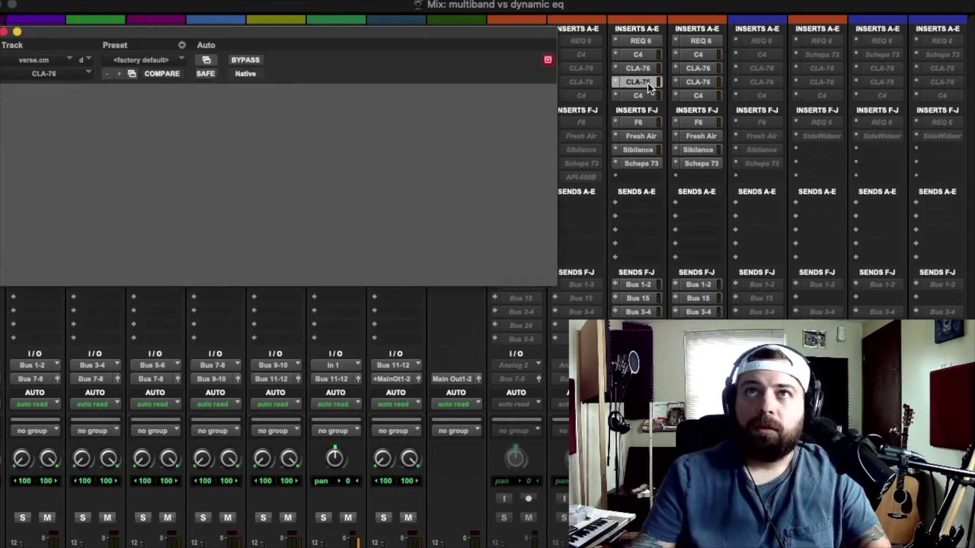
left_click(4, 32)
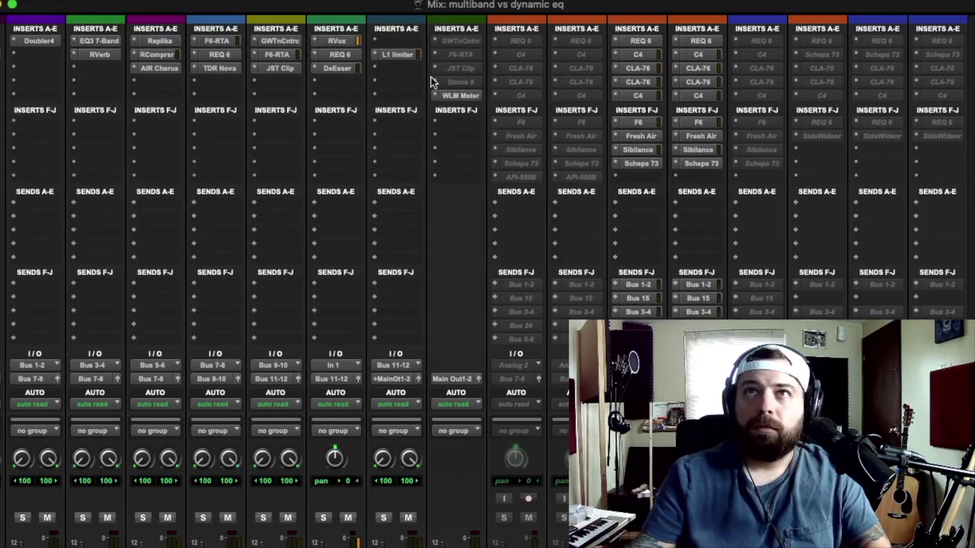
left_click(653, 124)
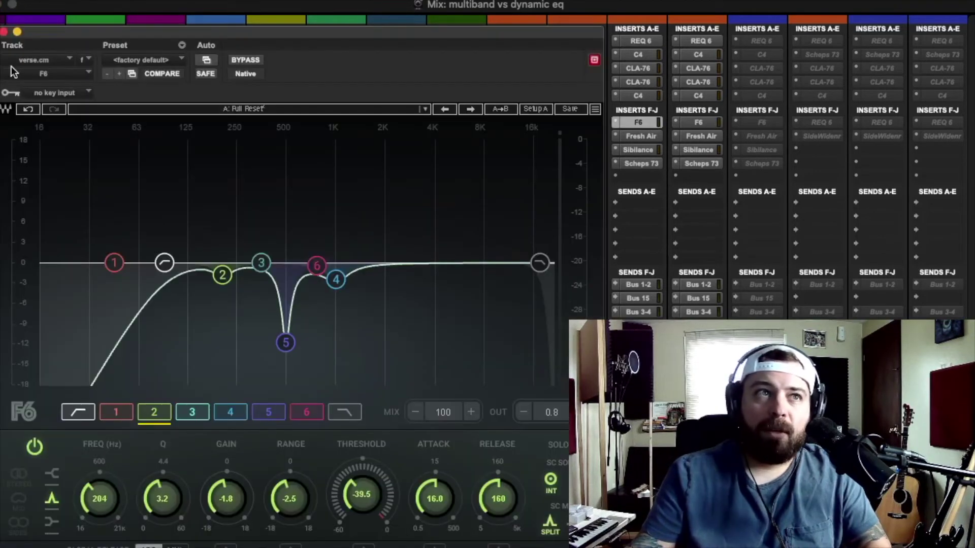
left_click(4, 32)
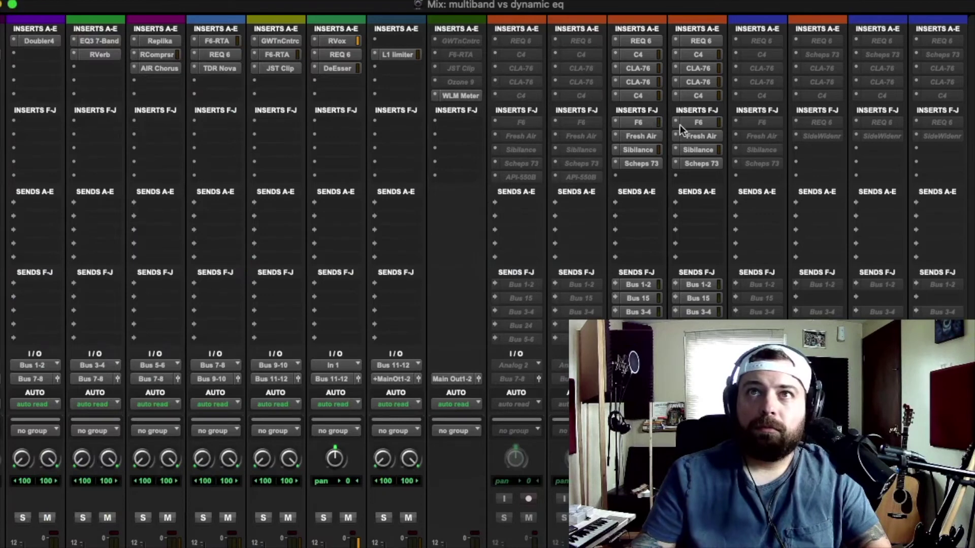
left_click(647, 135)
mouse_move(375, 218)
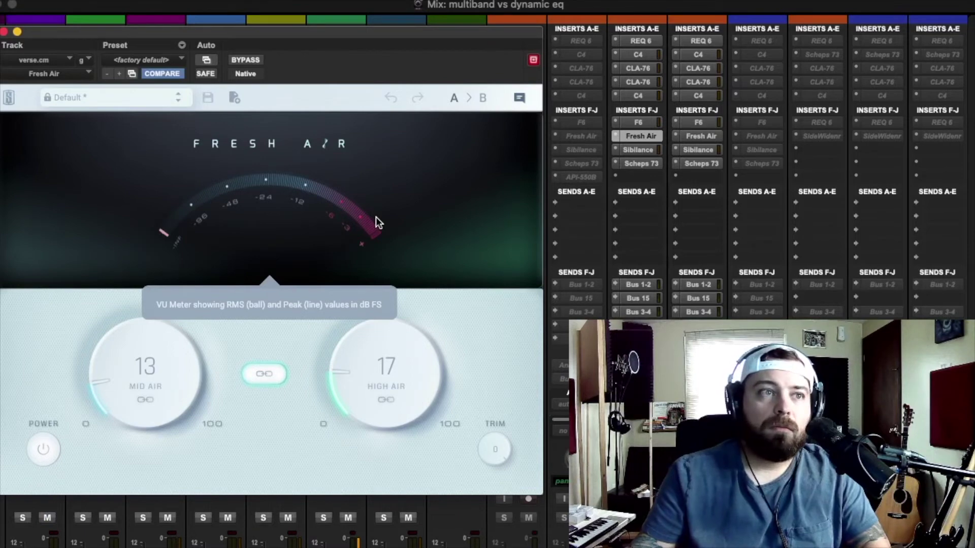
left_click(4, 32)
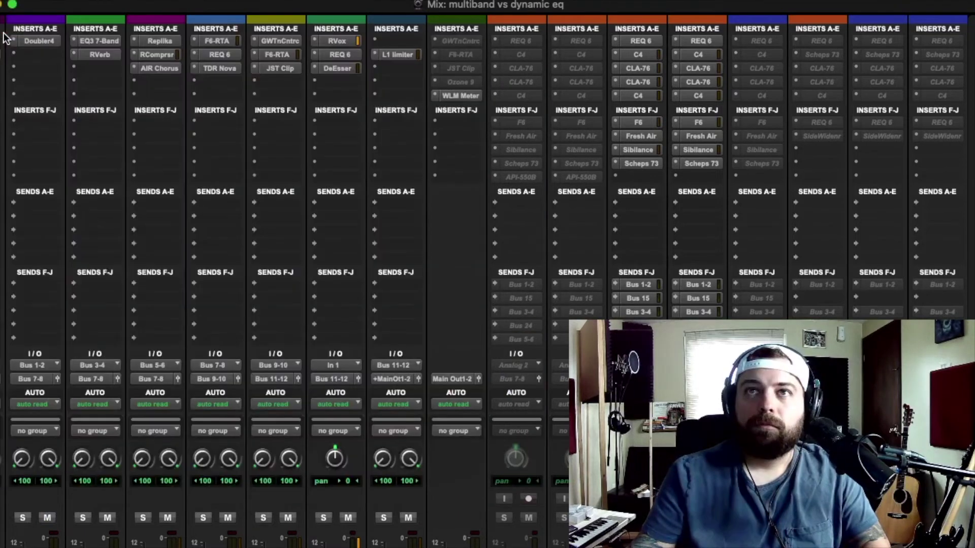